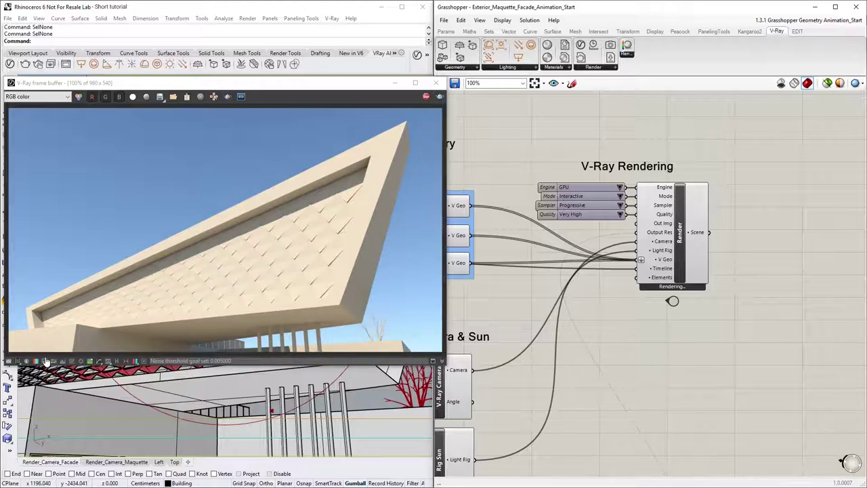
Step: Load the Exterior_Maquette_CC.vccglb global color correction file into the V-Ray frame buffer, and hide the color corrections
{"action": "left_click", "coordinate": [13, 361]}
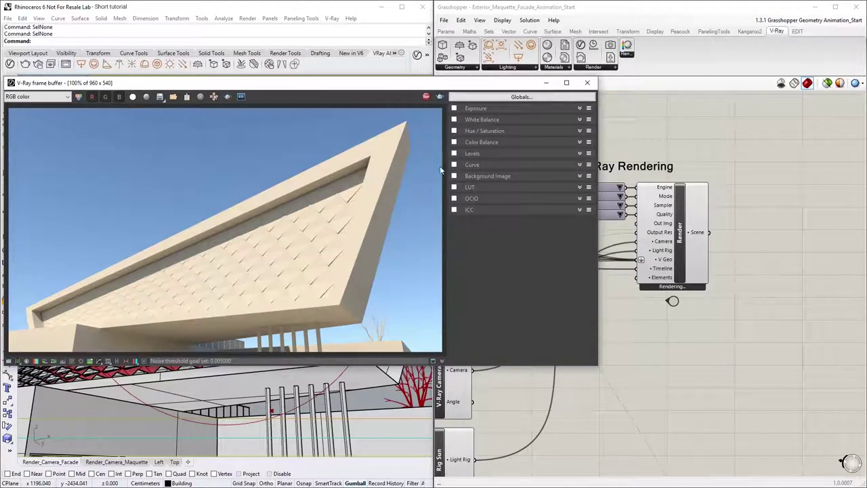
{"action": "left_click", "coordinate": [498, 99]}
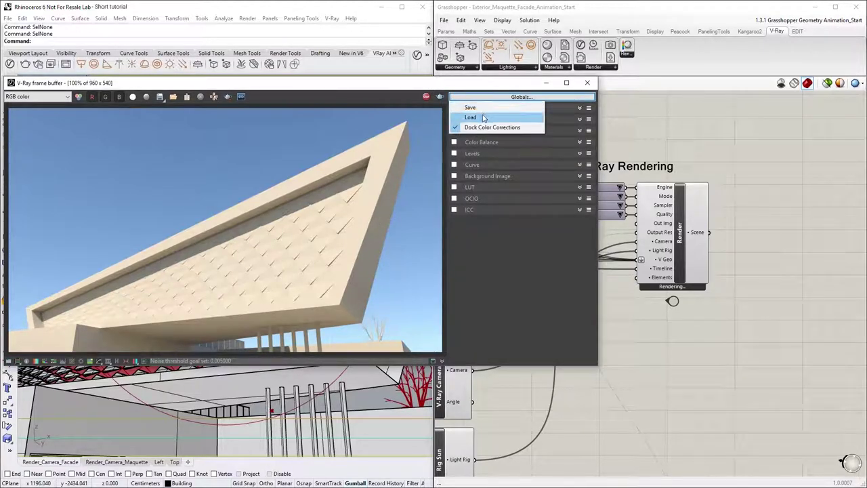
{"action": "left_click", "coordinate": [481, 116]}
{"action": "left_click", "coordinate": [82, 154]}
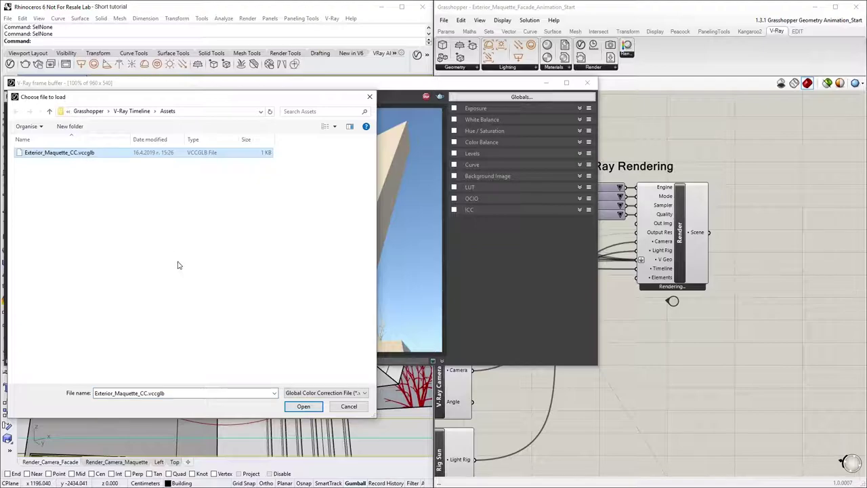
{"action": "left_click", "coordinate": [292, 407]}
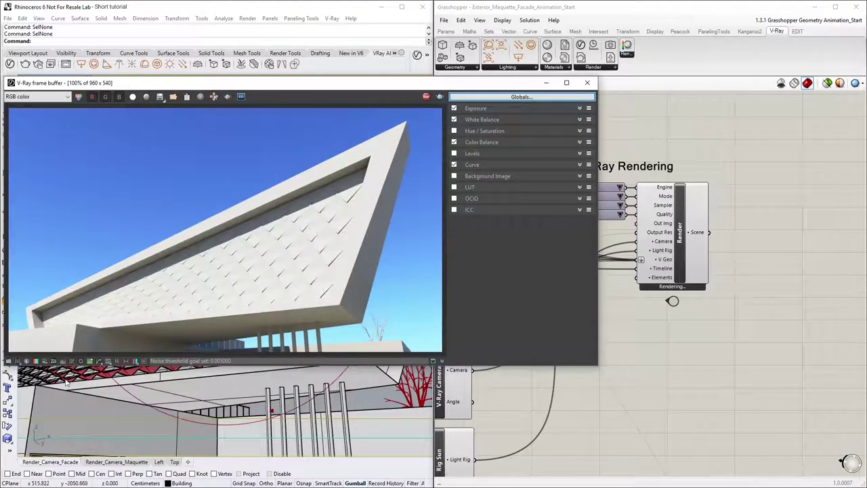
{"action": "left_click", "coordinate": [9, 361]}
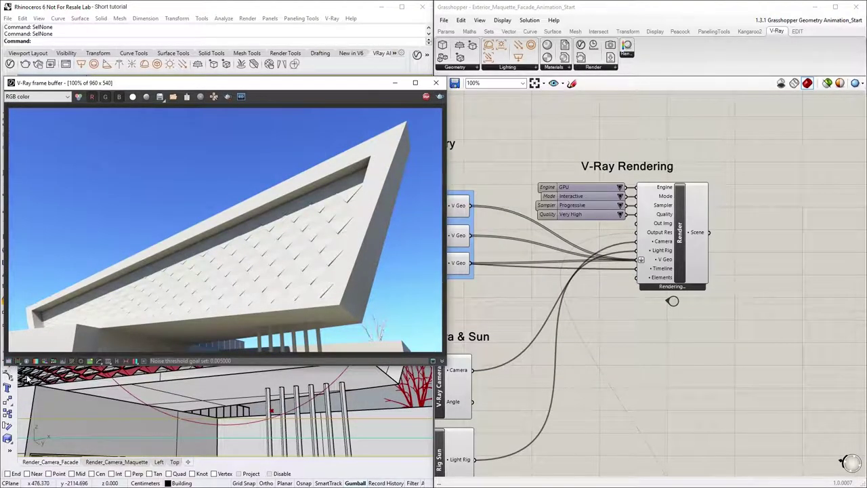
Step: Go to the V-Ray Timeline component and scrub its marker to frame 29
{"action": "left_click", "coordinate": [672, 303]}
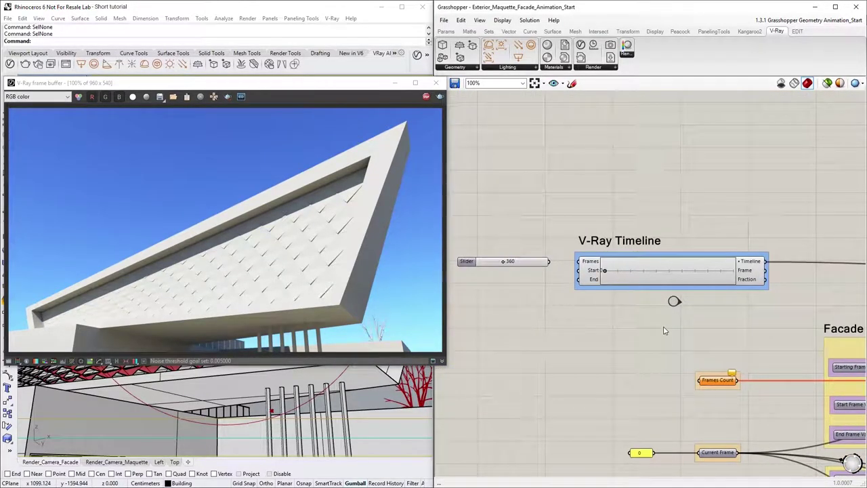
{"action": "left_click", "coordinate": [744, 286]}
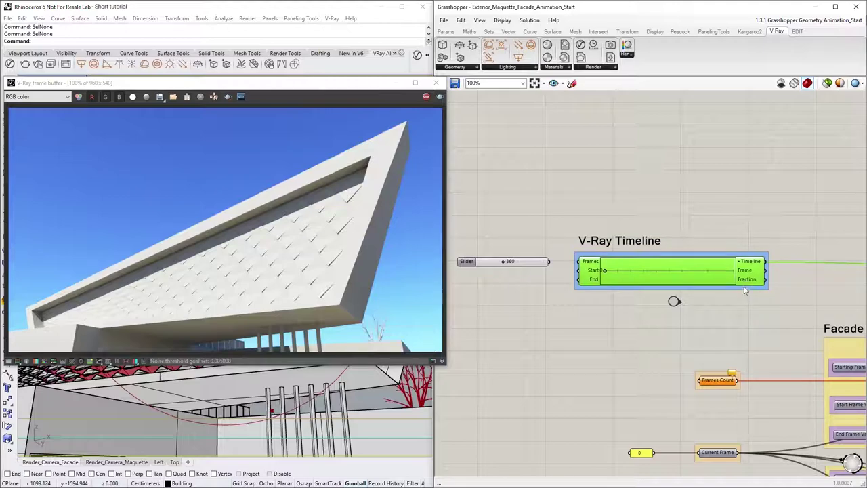
{"action": "left_click", "coordinate": [743, 304]}
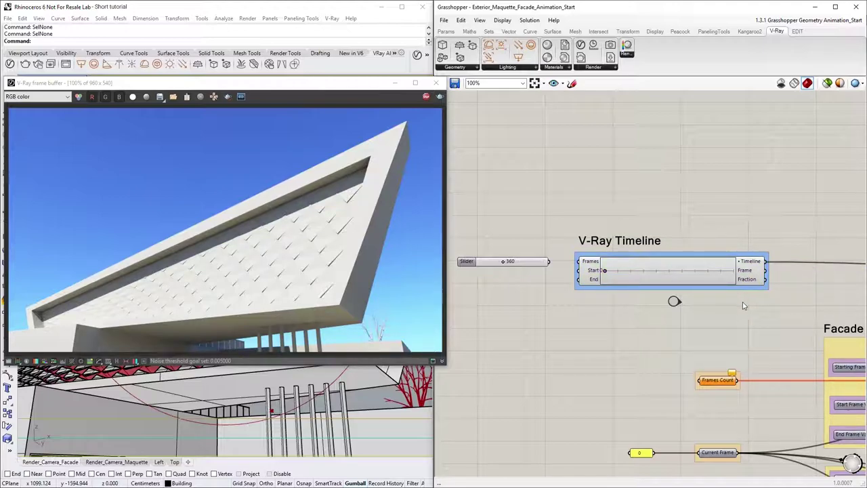
{"action": "left_click_drag", "start_coordinate": [605, 272], "coordinate": [737, 273]}
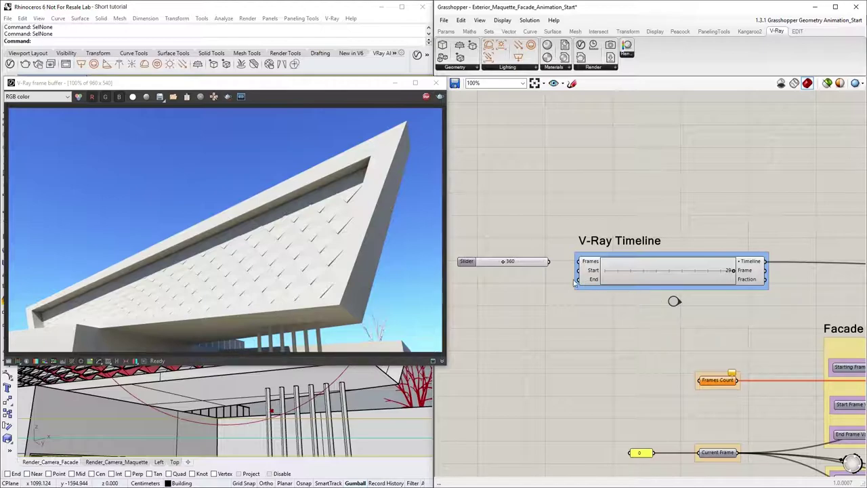
Step: Connect the slider valued 360 to the Frames input of the V-Ray Timeline
{"action": "left_click", "coordinate": [539, 264]}
{"action": "left_click_drag", "start_coordinate": [548, 263], "coordinate": [578, 262]}
{"action": "left_click", "coordinate": [563, 272]}
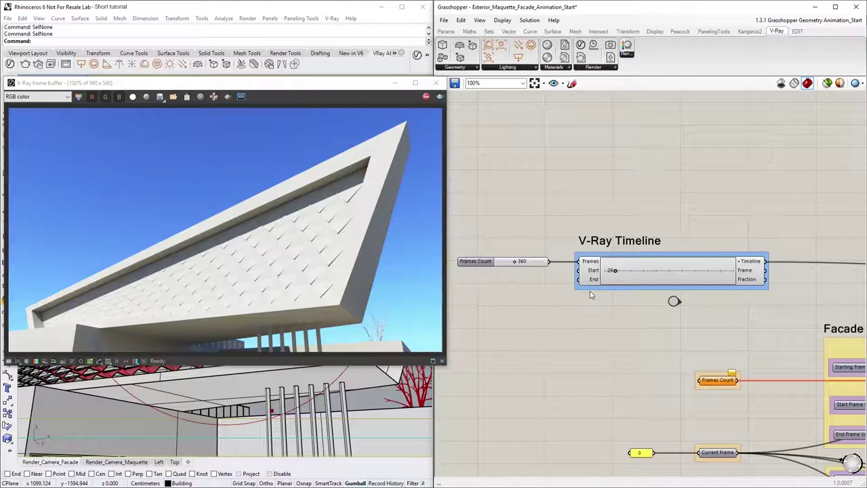
Step: Add two number sliders below the Frames Count slider, with values 100 and 130
{"action": "double_click", "coordinate": [489, 322]}
{"action": "type", "text": "slider"}
{"action": "key", "text": "Return"}
{"action": "double_click", "coordinate": [509, 342]}
{"action": "type", "text": "130"}
{"action": "key", "text": "Return"}
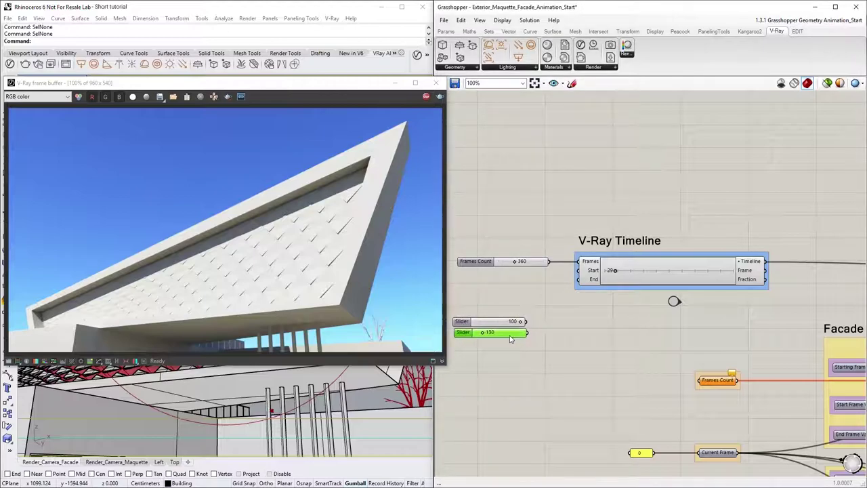
Step: Wire the 100 slider to the timeline's Start input and the 130 slider to its End input
{"action": "left_click", "coordinate": [505, 323], "text": "shift"}
{"action": "left_click_drag", "start_coordinate": [505, 325], "coordinate": [578, 270]}
{"action": "left_click", "coordinate": [542, 298]}
{"action": "left_click_drag", "start_coordinate": [532, 289], "coordinate": [578, 279]}
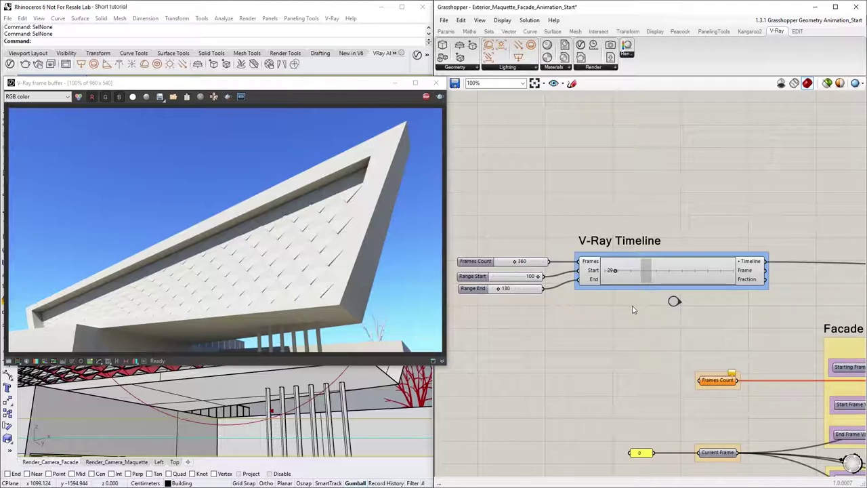
{"action": "mouse_move", "coordinate": [498, 288]}
{"action": "left_mouse_down"}
{"action": "mouse_move", "coordinate": [508, 291]}
{"action": "mouse_move", "coordinate": [498, 289]}
{"action": "left_mouse_up"}
Step: Play the timeline's range, and delete the Range Start and Range End sliders
{"action": "right_click", "coordinate": [663, 271]}
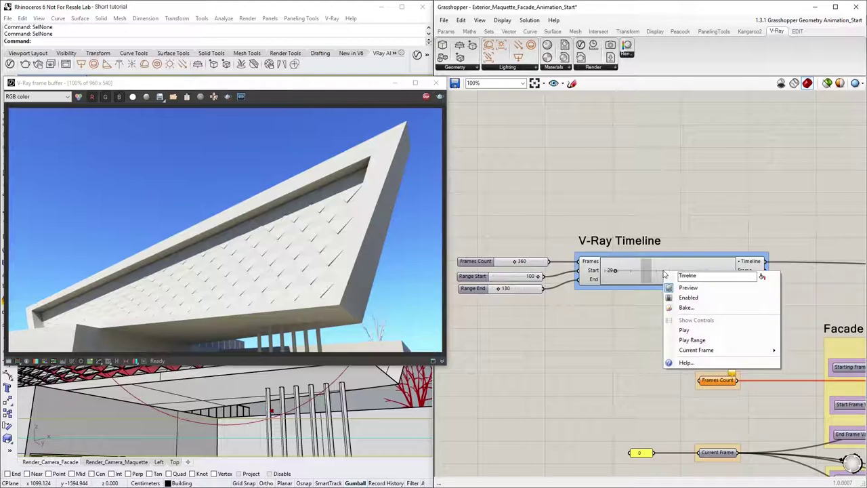
{"action": "left_click", "coordinate": [692, 340]}
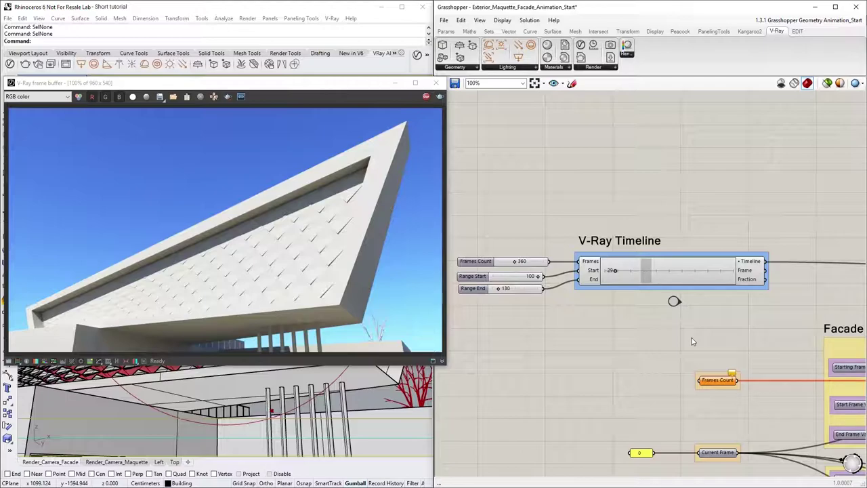
{"action": "left_click_drag", "start_coordinate": [548, 318], "coordinate": [496, 271]}
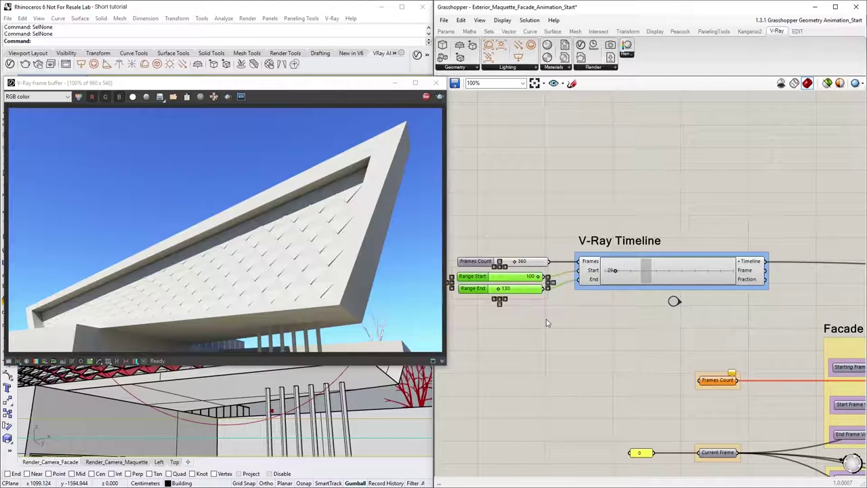
{"action": "key", "text": "Delete"}
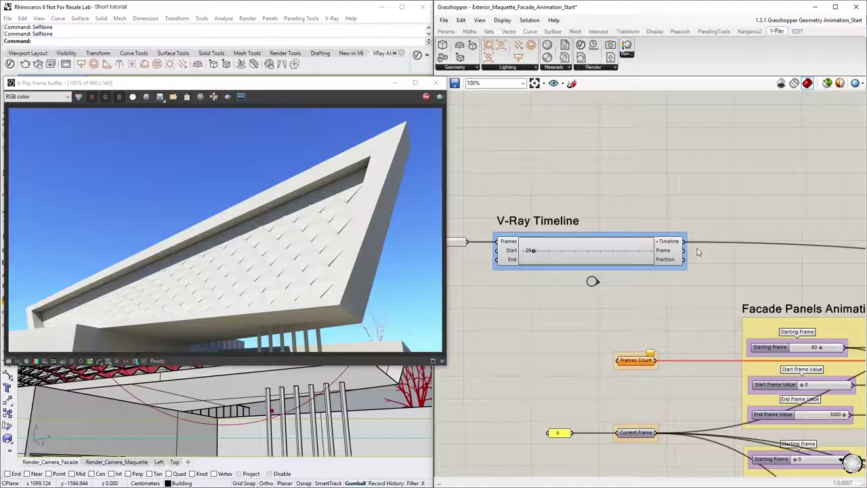
Step: Add a panel beside the timeline fed by its Frame output, and scrub the timeline forward to check the frame values
{"action": "double_click", "coordinate": [734, 223]}
{"action": "type", "text": "panel"}
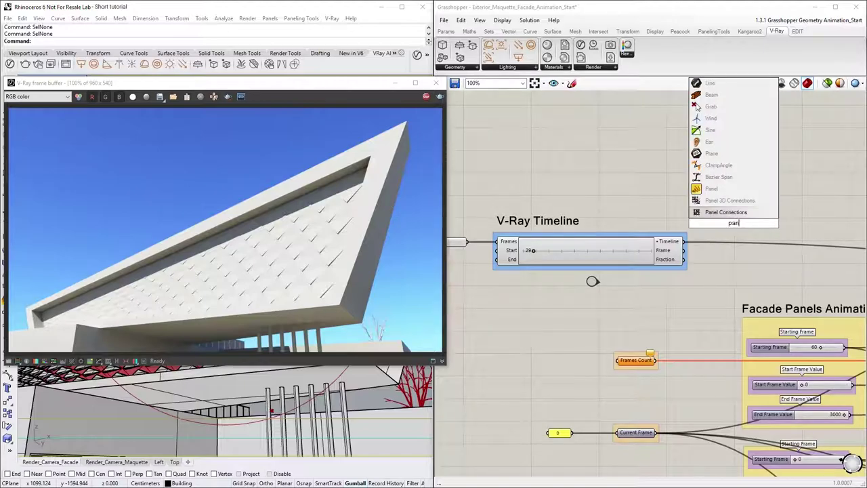
{"action": "key", "text": "Return"}
{"action": "left_click_drag", "start_coordinate": [733, 231], "coordinate": [751, 235]}
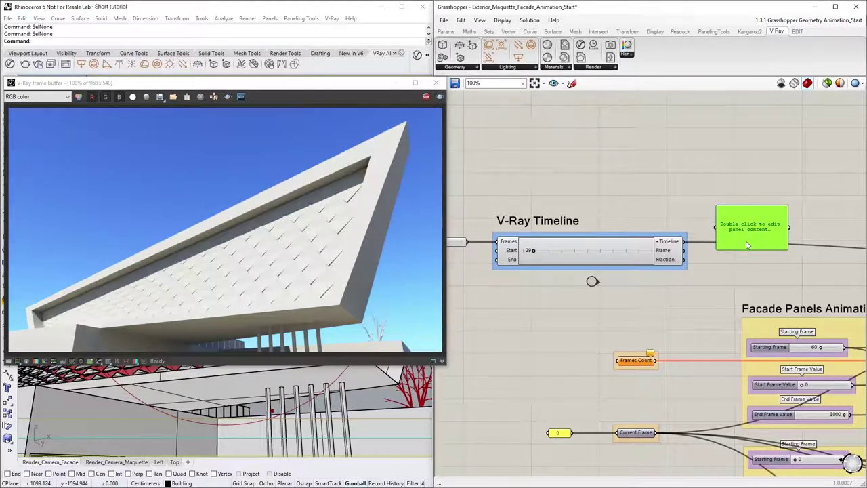
{"action": "left_click", "coordinate": [729, 273]}
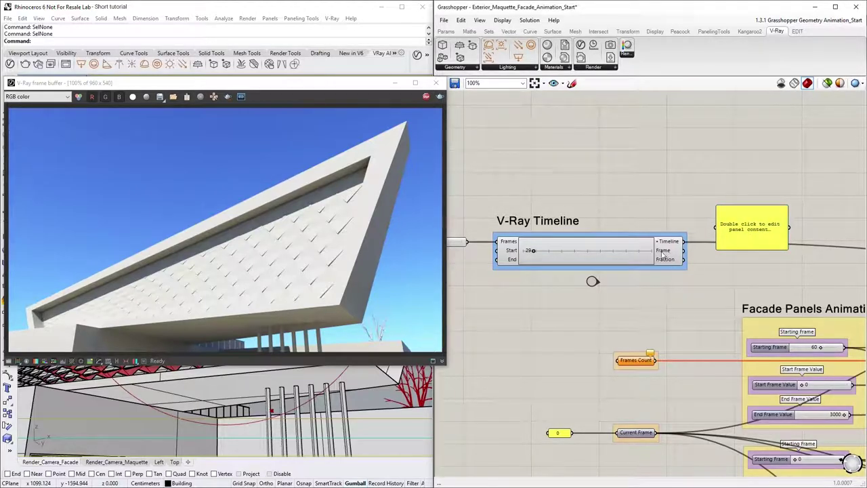
{"action": "left_click_drag", "start_coordinate": [684, 250], "coordinate": [716, 229]}
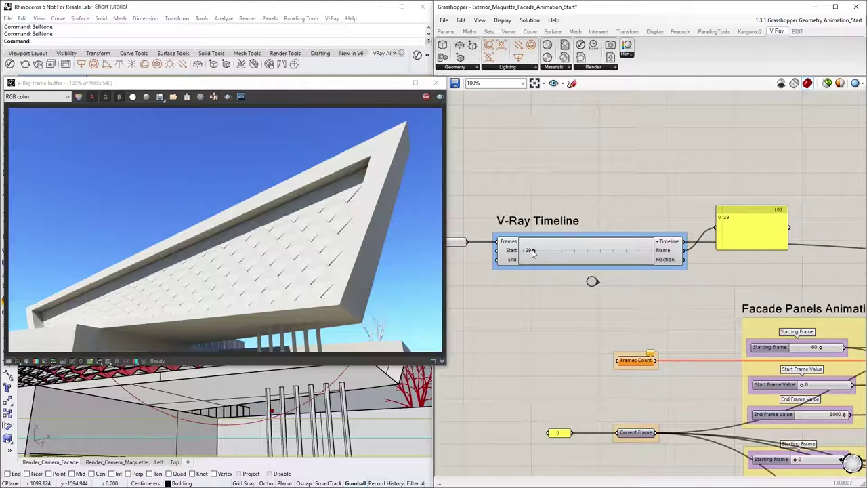
{"action": "left_click_drag", "start_coordinate": [542, 250], "coordinate": [630, 255]}
Step: Feed the panel from the timeline's Fraction output instead and scrub the timeline back to frame 0
{"action": "left_click_drag", "start_coordinate": [684, 260], "coordinate": [717, 227]}
{"action": "left_click_drag", "start_coordinate": [628, 252], "coordinate": [588, 257]}
{"action": "left_click_drag", "start_coordinate": [587, 252], "coordinate": [521, 254]}
Step: Delete the panel attached to the timeline's Fraction output
{"action": "left_click", "coordinate": [729, 242]}
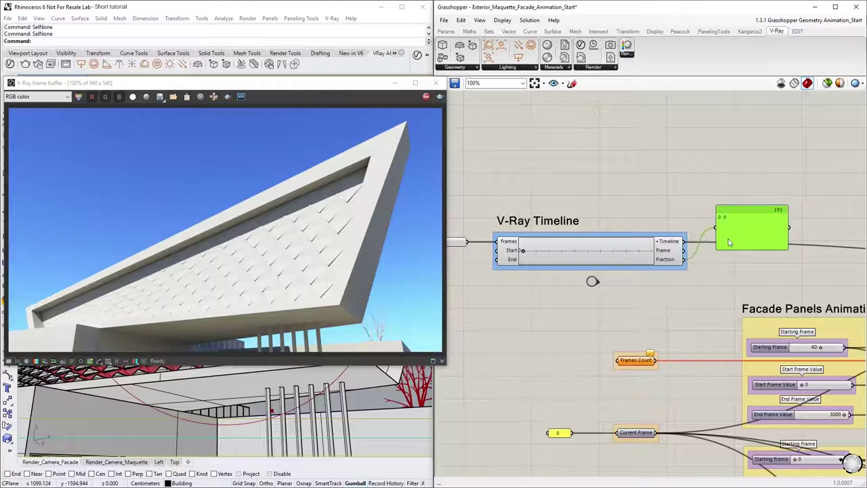
{"action": "key", "text": "Delete"}
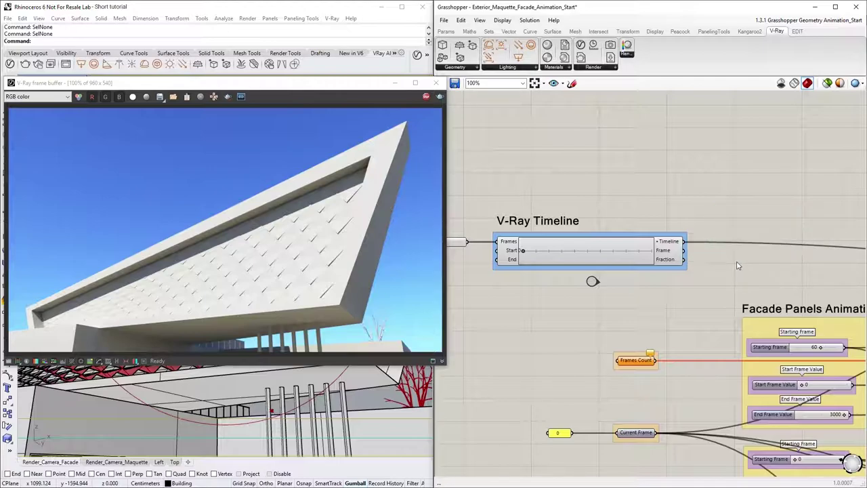
Step: Connect the Frames Count slider to the Frames Count parameter and the timeline's Frame output to the Current Frame parameter
{"action": "right_click_drag", "start_coordinate": [627, 328], "coordinate": [717, 277]}
{"action": "left_click_drag", "start_coordinate": [557, 193], "coordinate": [706, 311]}
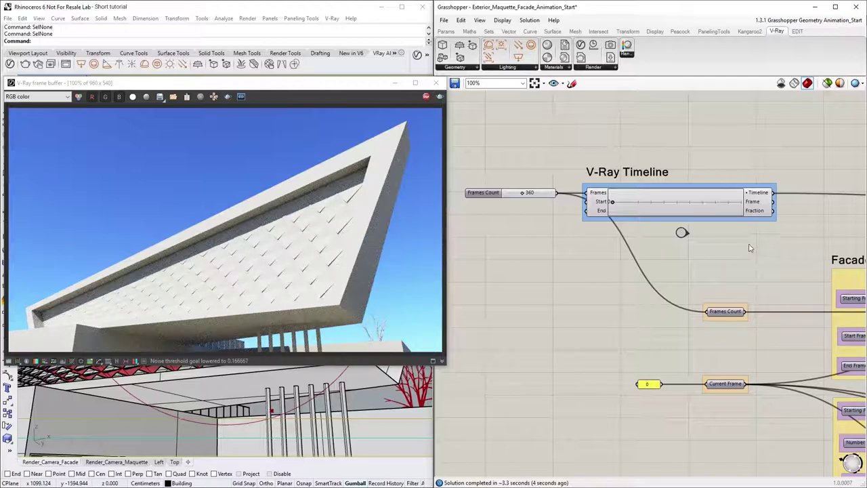
{"action": "left_click_drag", "start_coordinate": [771, 201], "coordinate": [704, 388]}
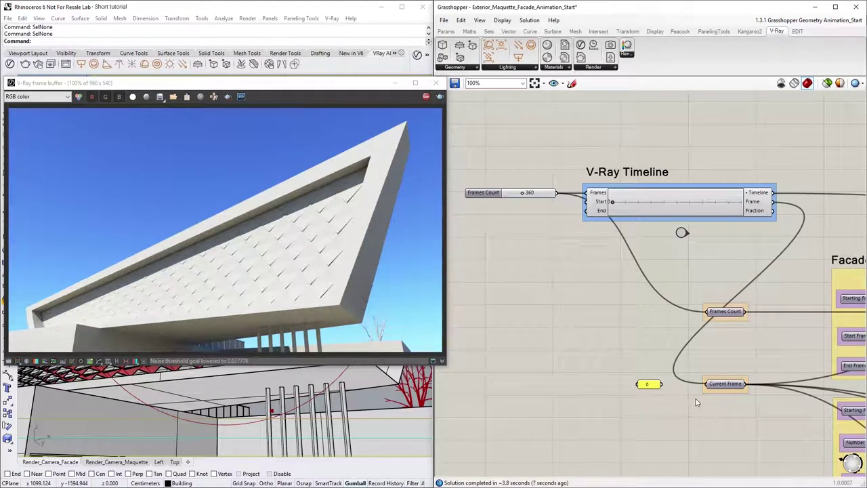
Step: Preview the facade panel animation in the interactive render at timeline frames 30, 183 and 319
{"action": "left_click", "coordinate": [623, 201]}
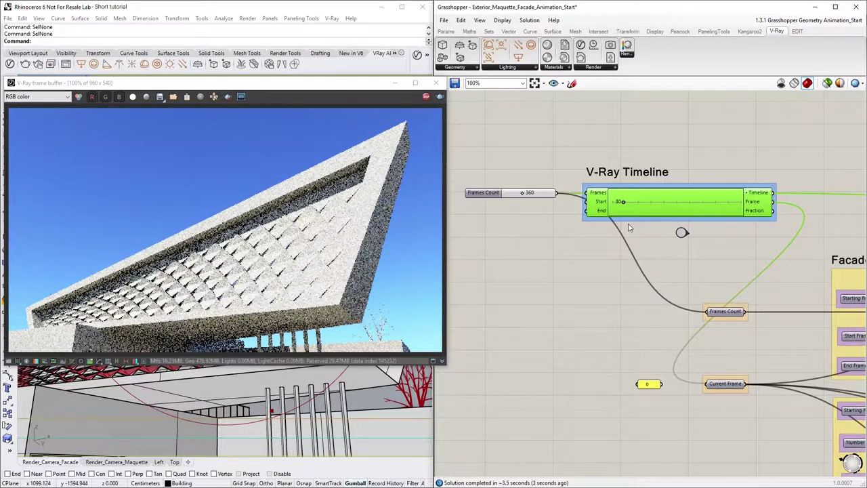
{"action": "left_click", "coordinate": [677, 201]}
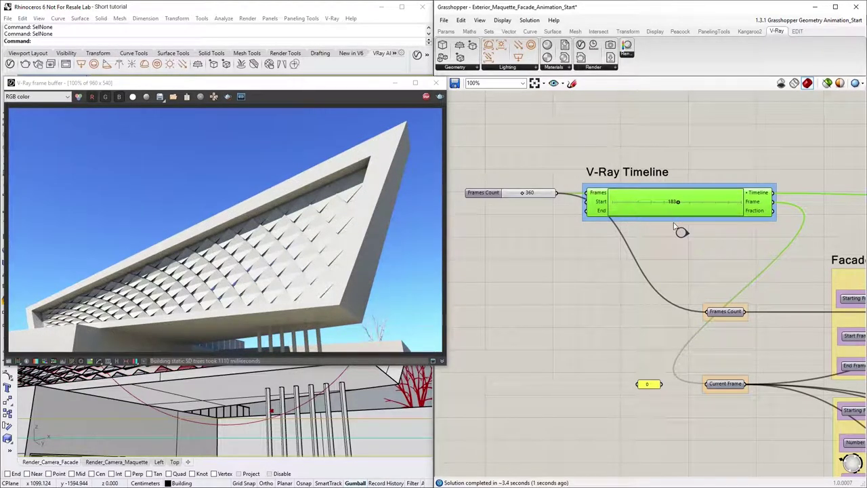
{"action": "left_click", "coordinate": [727, 201]}
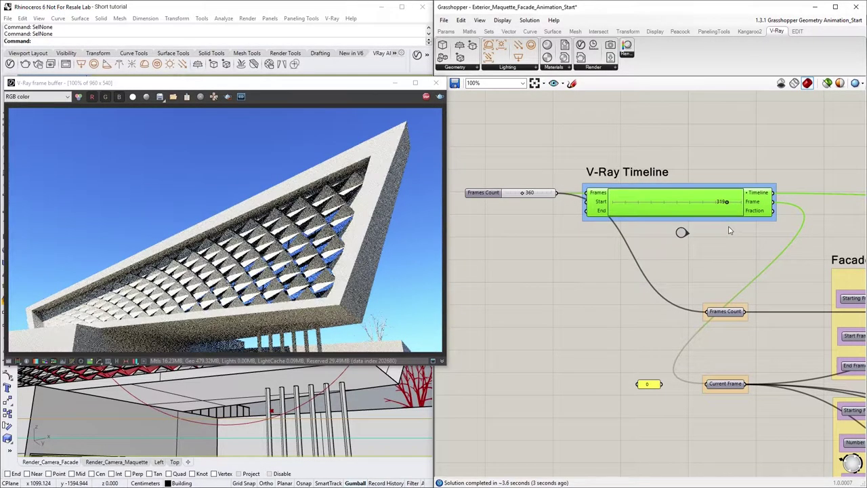
{"action": "left_click", "coordinate": [729, 231]}
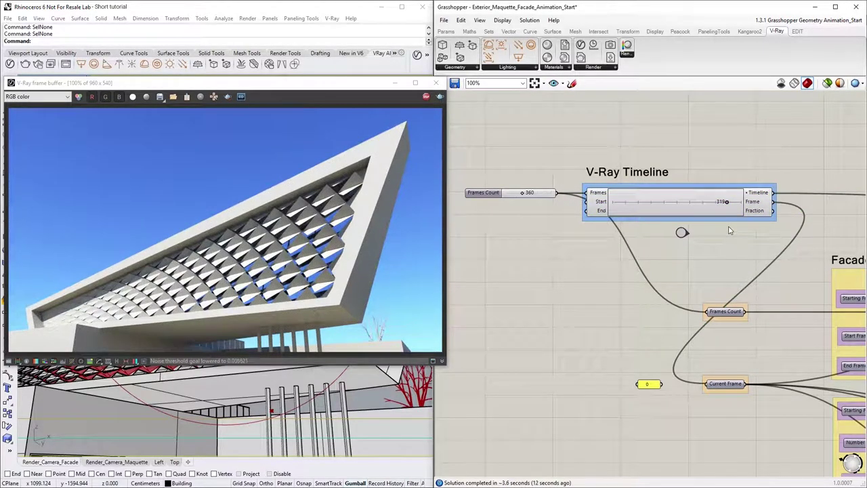
Step: Stop the interactive render and switch the V-Ray Render component to Production mode with the Bucket sampler, keeping Very High quality
{"action": "left_click", "coordinate": [425, 97]}
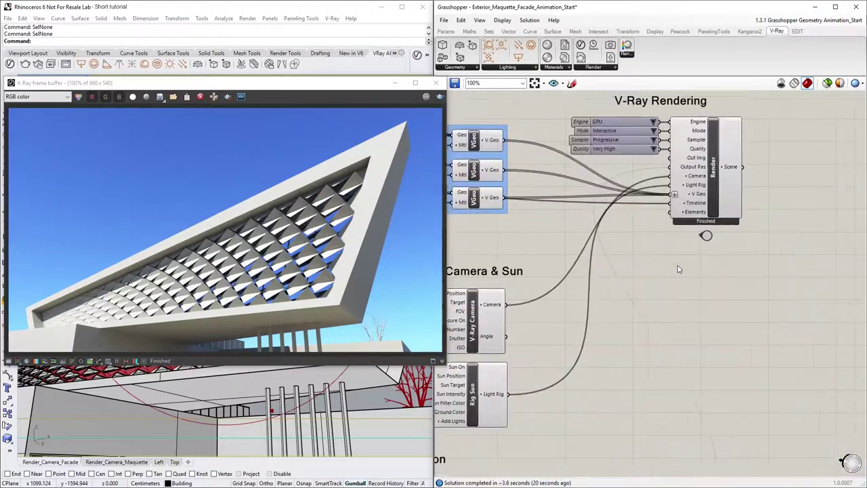
{"action": "right_click_drag", "start_coordinate": [680, 269], "coordinate": [687, 334]}
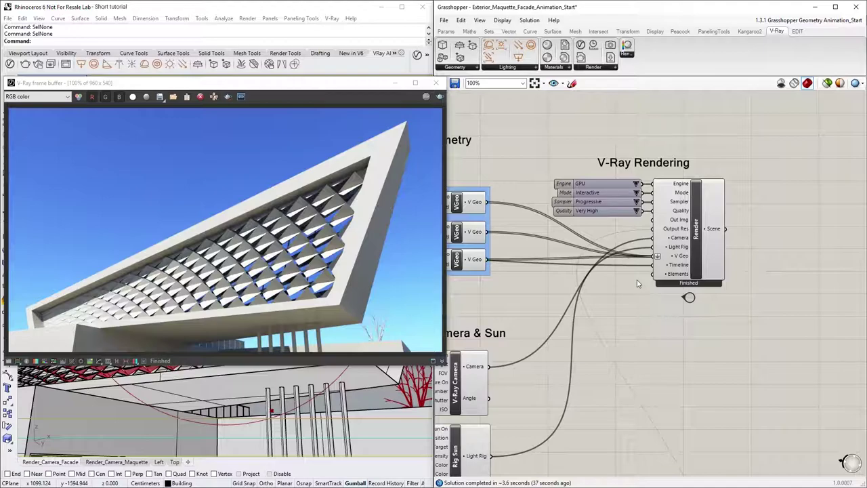
{"action": "left_click", "coordinate": [636, 193]}
{"action": "left_click", "coordinate": [666, 207]}
{"action": "left_click", "coordinate": [636, 202]}
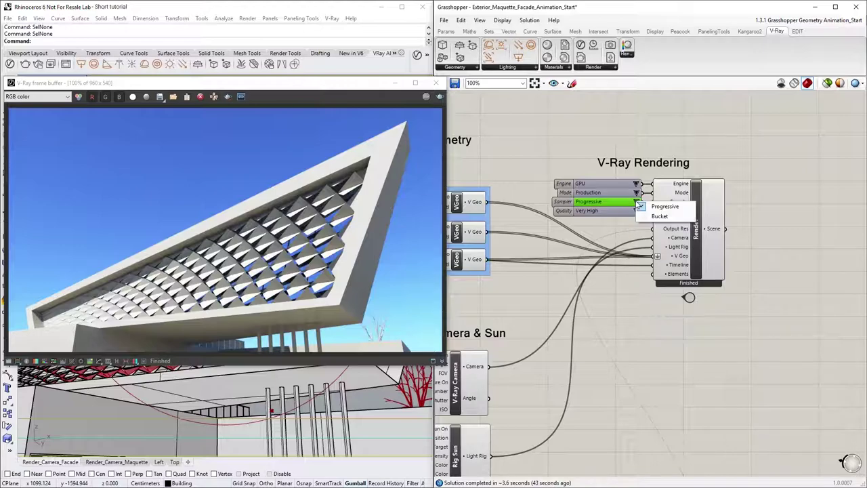
{"action": "left_click", "coordinate": [658, 216]}
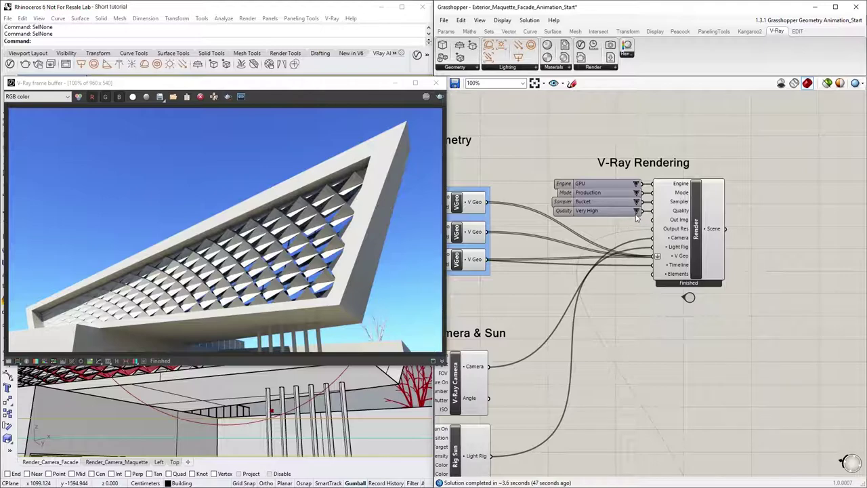
{"action": "left_click", "coordinate": [636, 211]}
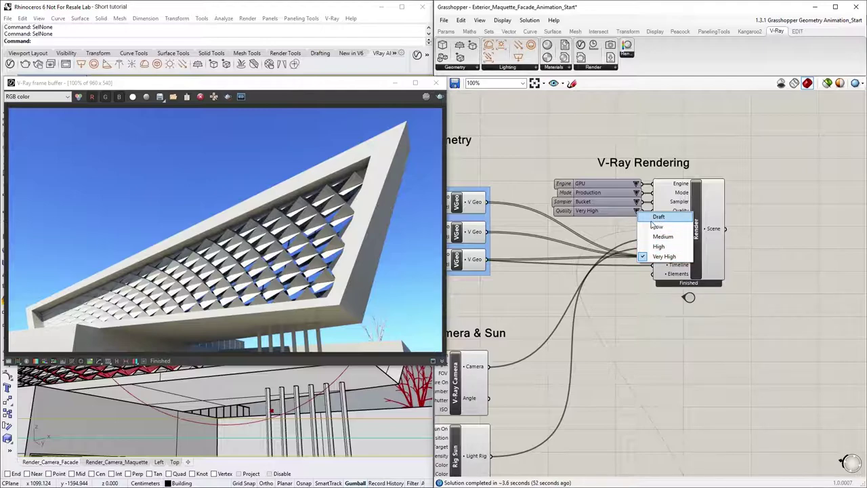
{"action": "left_click", "coordinate": [620, 231]}
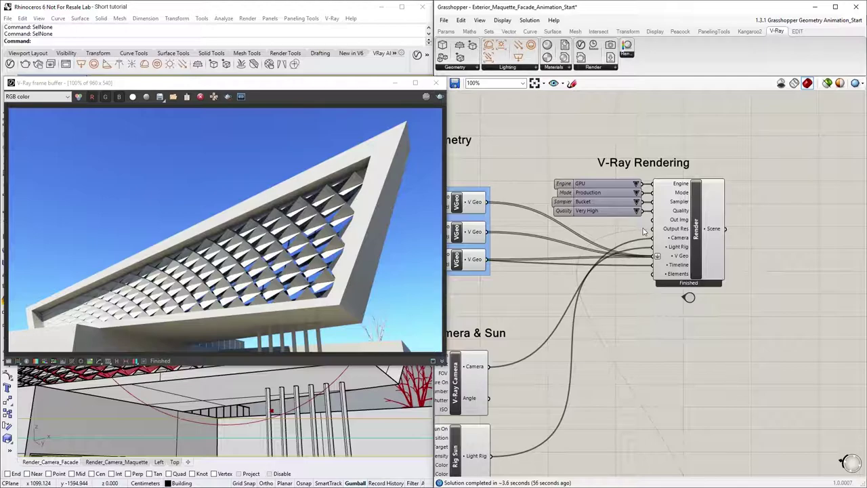
Step: Extract the Render component's Out Img parameter and browse its save location to the Rendering > Animation Sequences > Facade Animation folder
{"action": "right_click", "coordinate": [679, 220]}
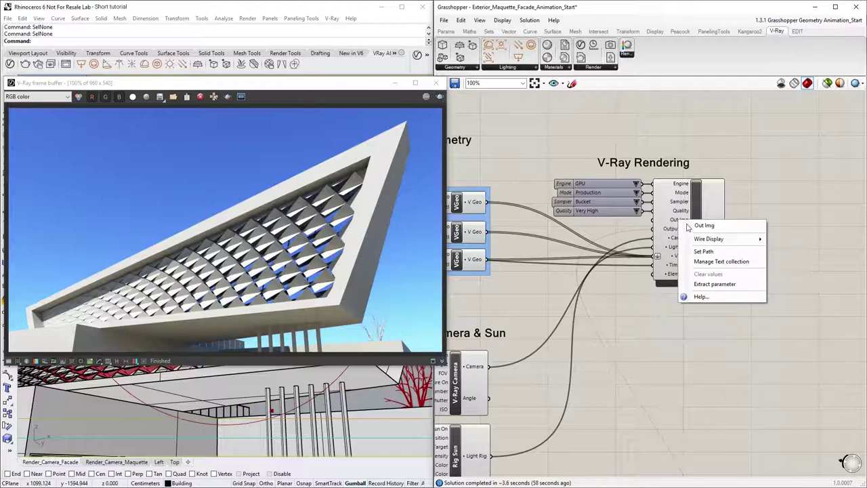
{"action": "left_click", "coordinate": [716, 285]}
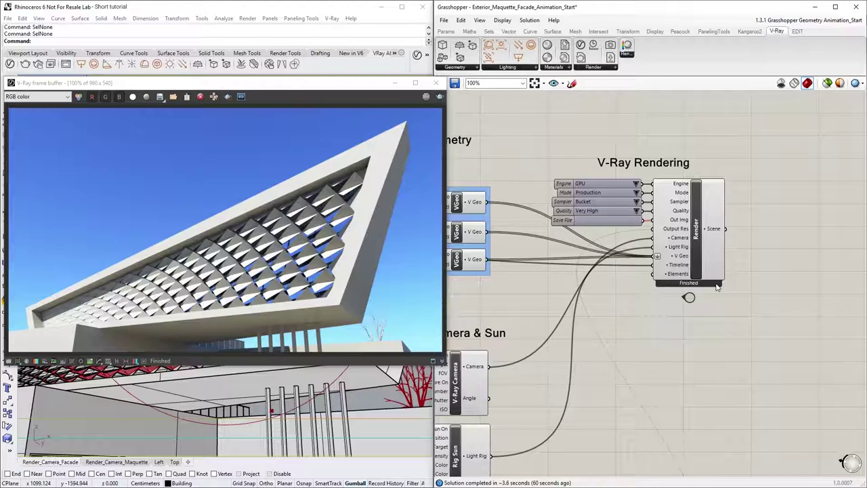
{"action": "double_click", "coordinate": [617, 223]}
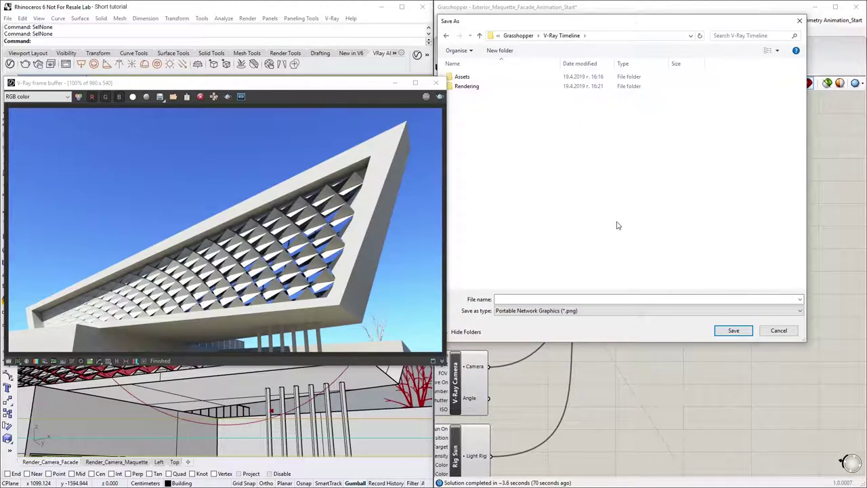
{"action": "double_click", "coordinate": [474, 88]}
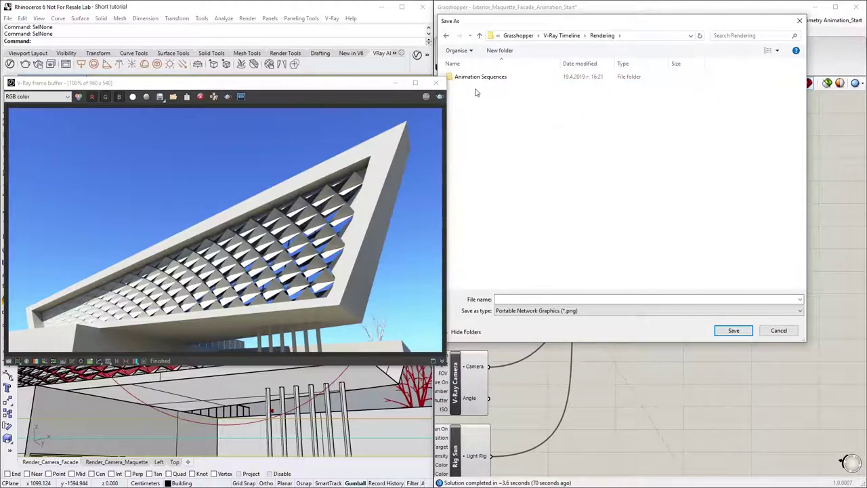
{"action": "double_click", "coordinate": [484, 80]}
{"action": "double_click", "coordinate": [485, 80]}
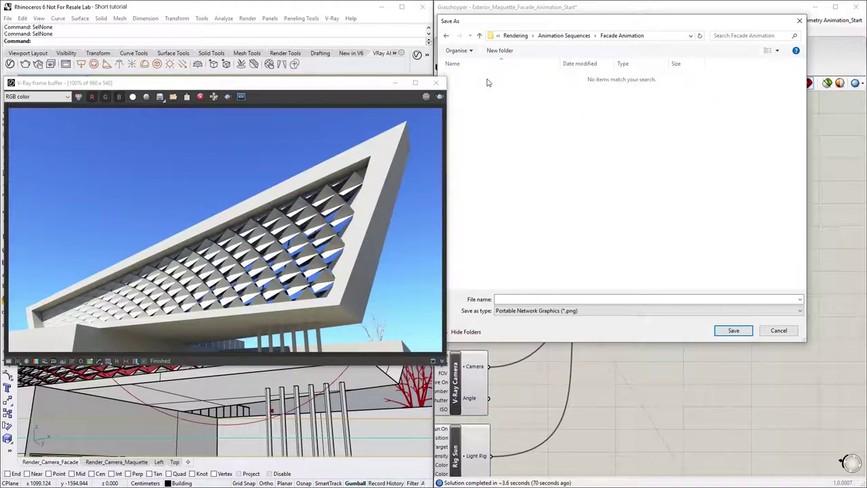
Step: Name the output file Facade_Panels_Animation, choose the JPEG image format and save the path
{"action": "left_click", "coordinate": [561, 299]}
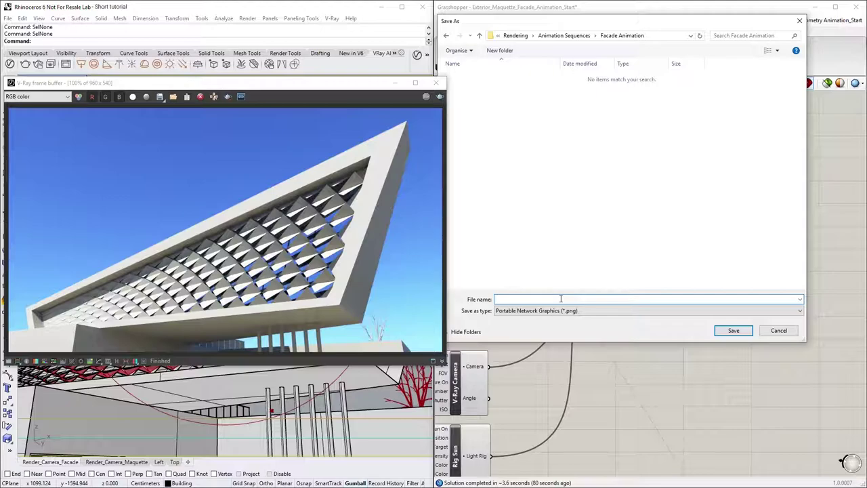
{"action": "type", "text": "Facade_Panels_Animation"}
{"action": "left_click", "coordinate": [579, 311]}
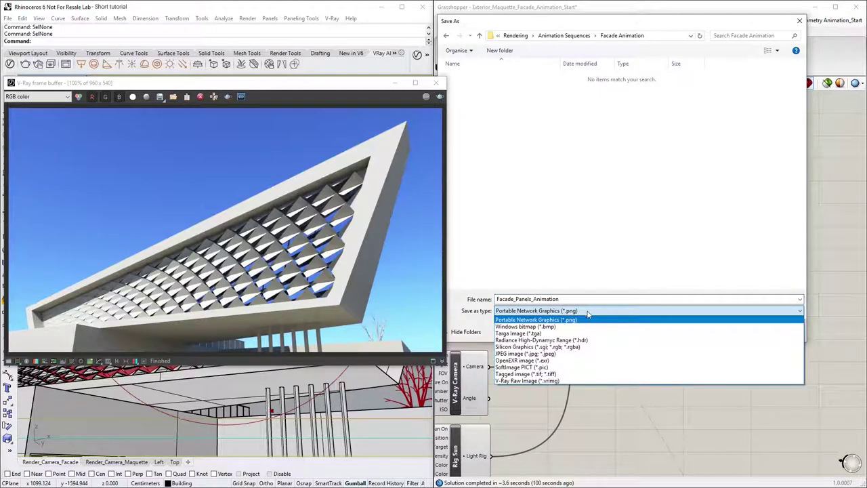
{"action": "left_click", "coordinate": [575, 352]}
{"action": "left_click", "coordinate": [722, 332]}
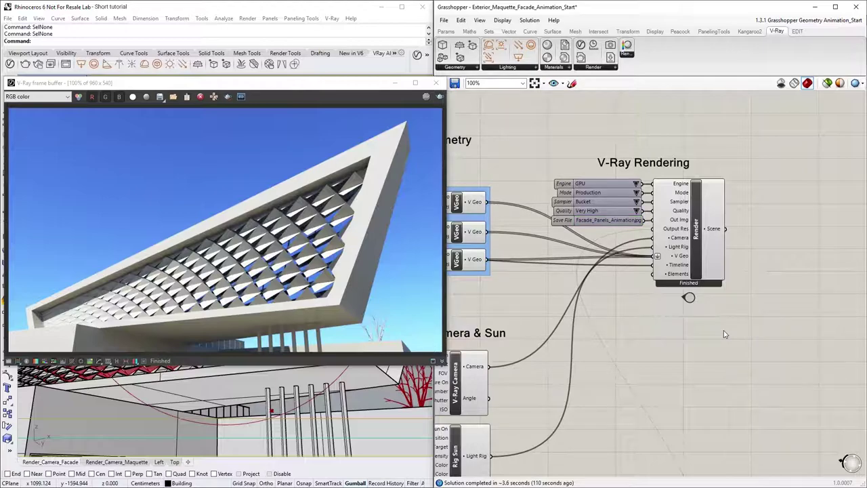
Step: Start Render Animation on the V-Ray Render component
{"action": "right_click", "coordinate": [696, 264]}
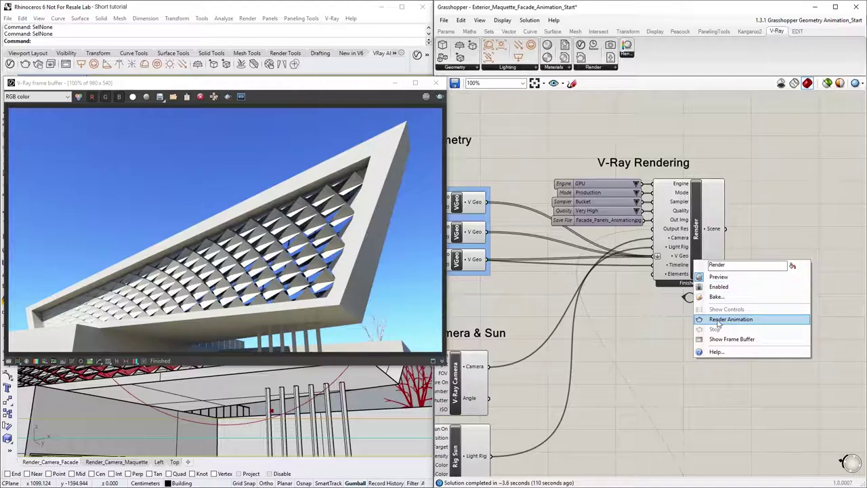
{"action": "left_click", "coordinate": [743, 321]}
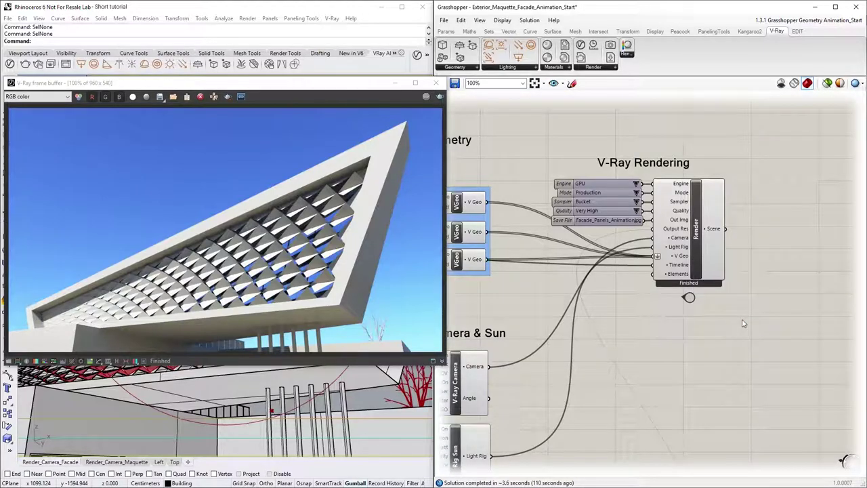